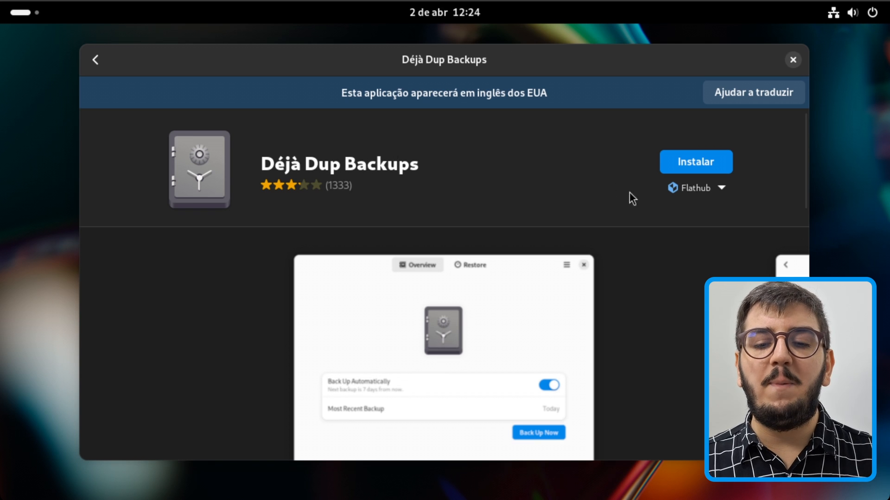
Install Déjà Dup Backups using the Flathub Flatpak source
left_click(695, 192)
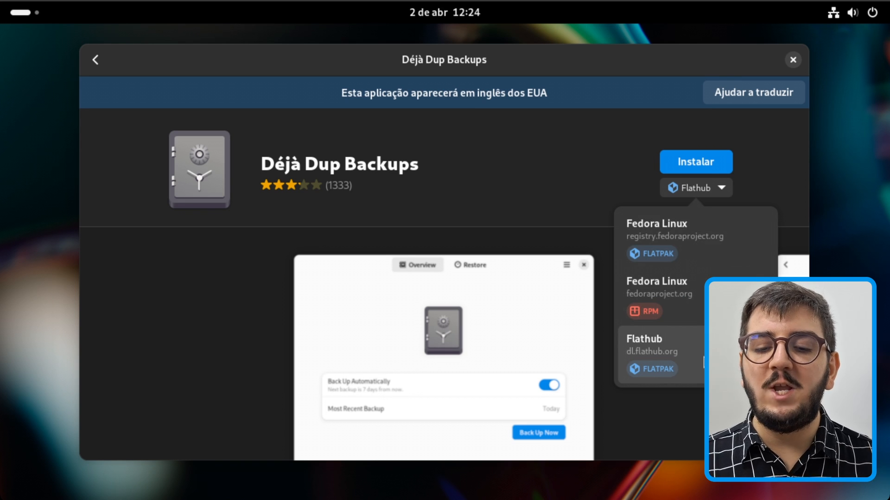
left_click(703, 362)
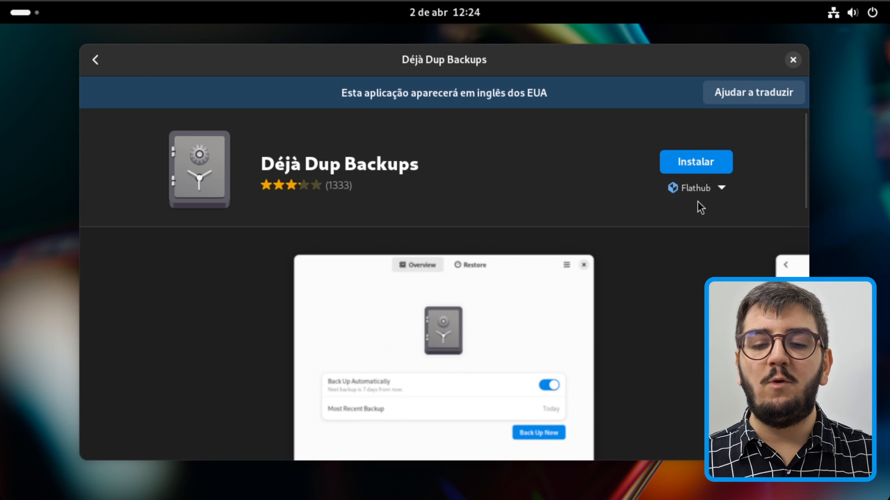
left_click(720, 159)
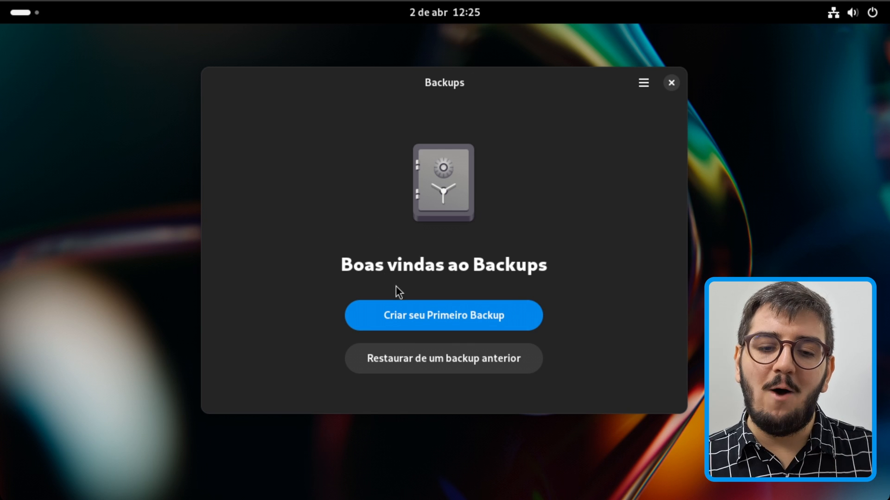
Start creating the first backup, keeping the personal folder as source and Lixeira and ~/Downloads as ignored folders
left_click(396, 307)
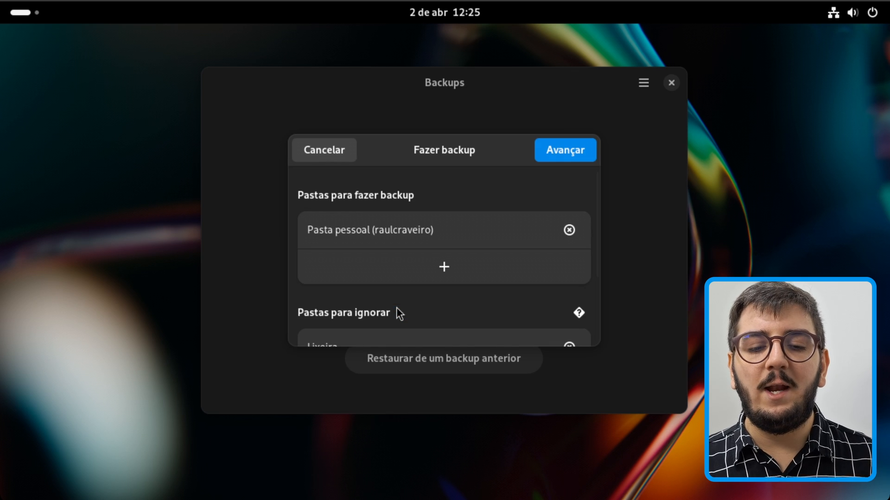
scroll(468, 208, "down", 1)
scroll(469, 208, "up", 1)
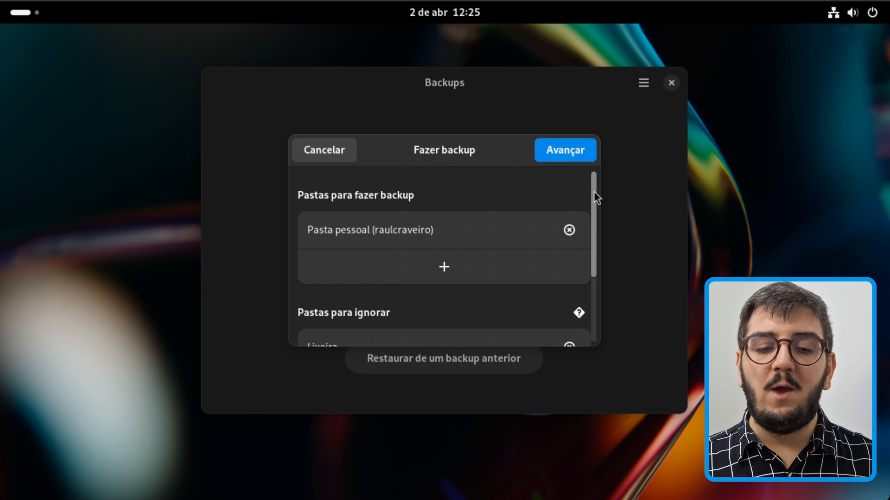
mouse_move(594, 191)
left_mouse_down()
mouse_move(584, 308)
mouse_move(598, 201)
left_mouse_up()
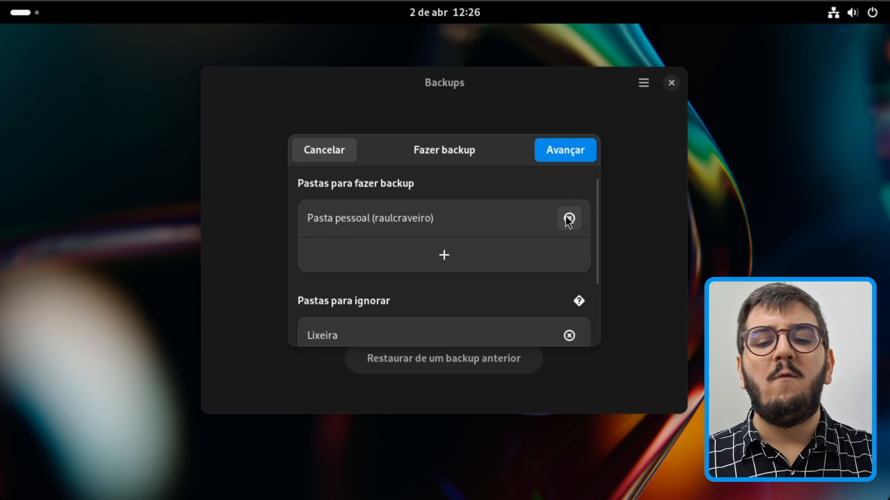
left_click(508, 255)
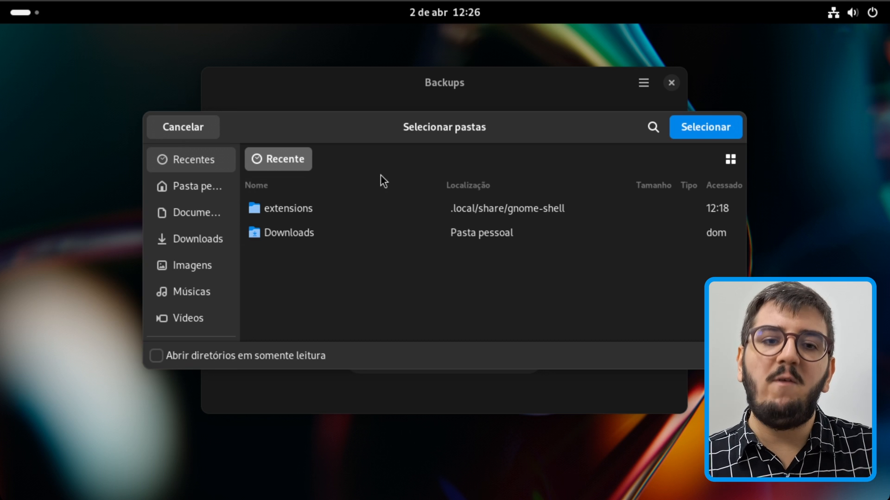
left_click(172, 127)
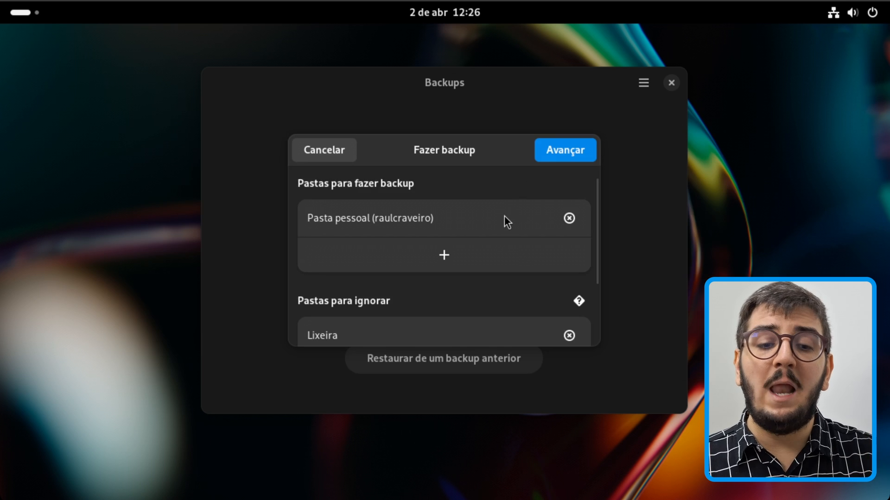
scroll(504, 216, "down", 3)
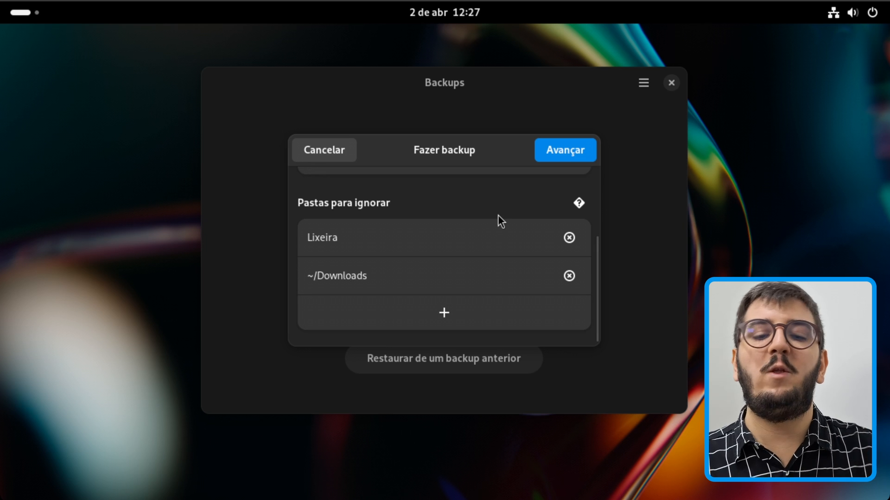
scroll(498, 215, "up", 5)
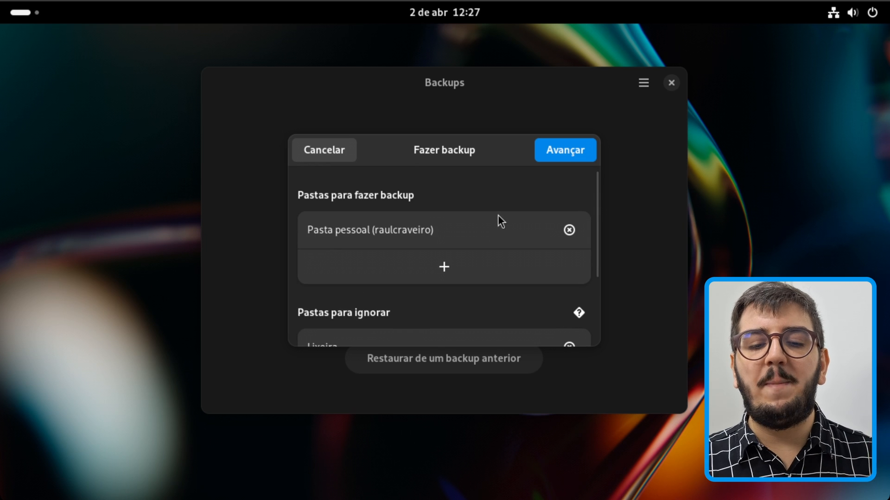
scroll(498, 215, "down", 5)
scroll(498, 215, "up", 5)
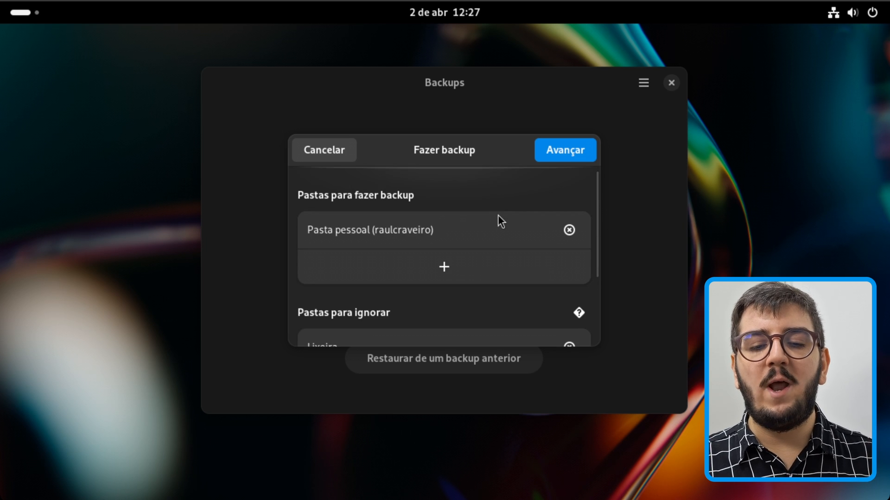
left_click(556, 148)
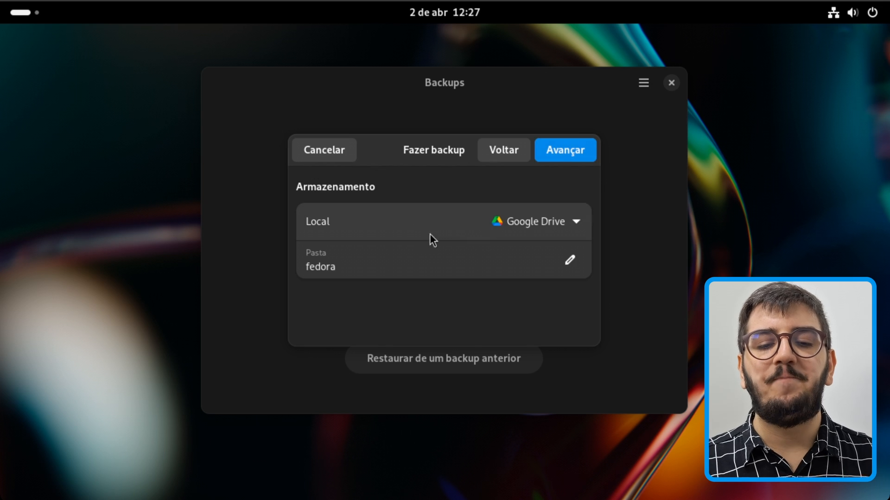
Compare the Google Drive and Pasta pessoal storage options, and set the backup location to Pasta pessoal
left_click(510, 224)
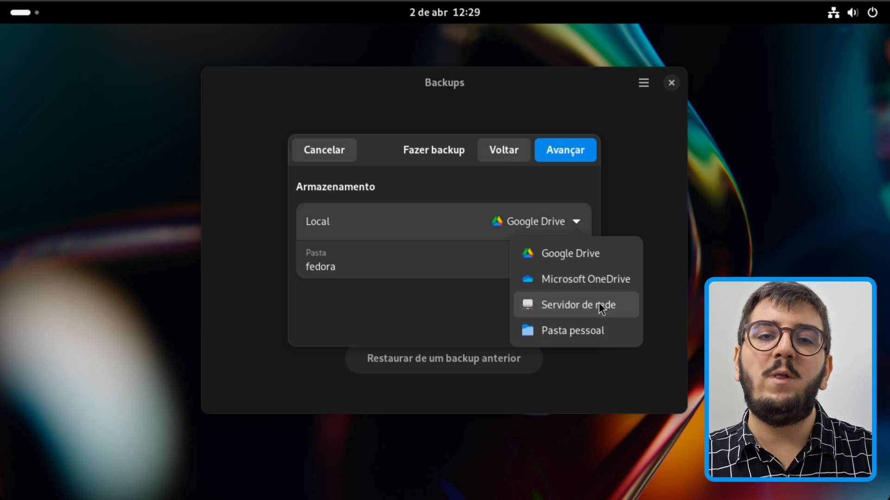
left_click(586, 330)
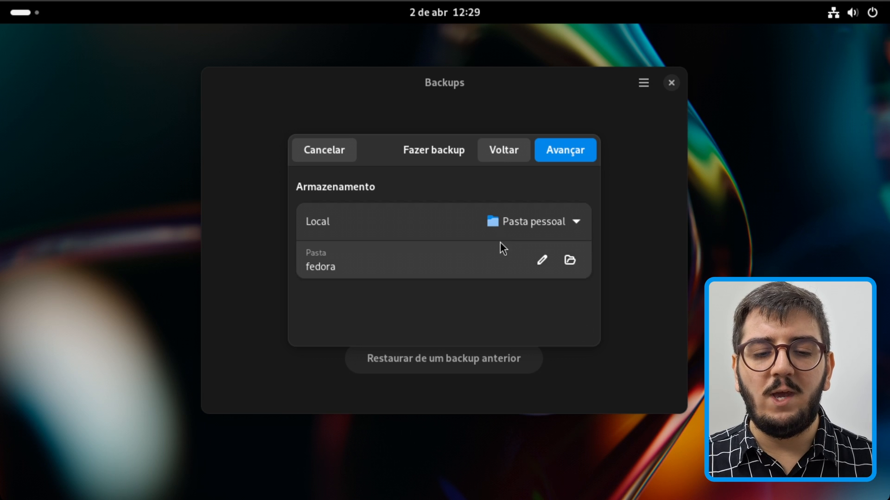
left_click(494, 268)
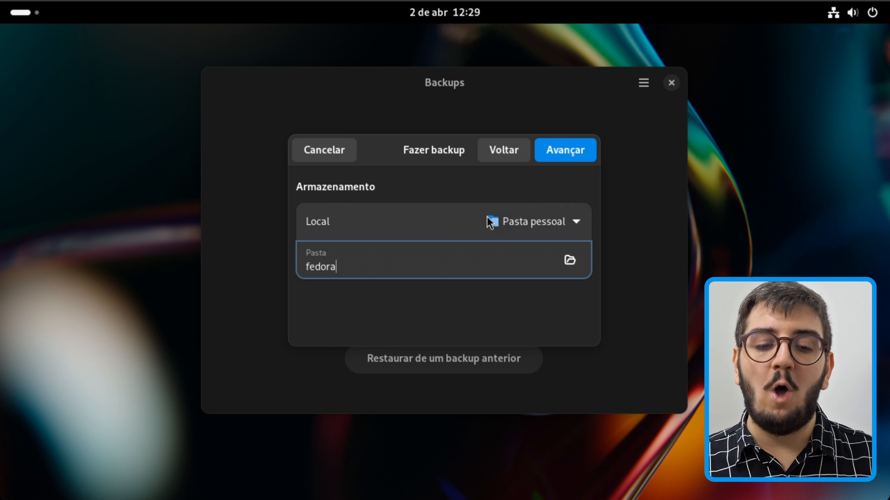
left_click(520, 215)
left_click(522, 244)
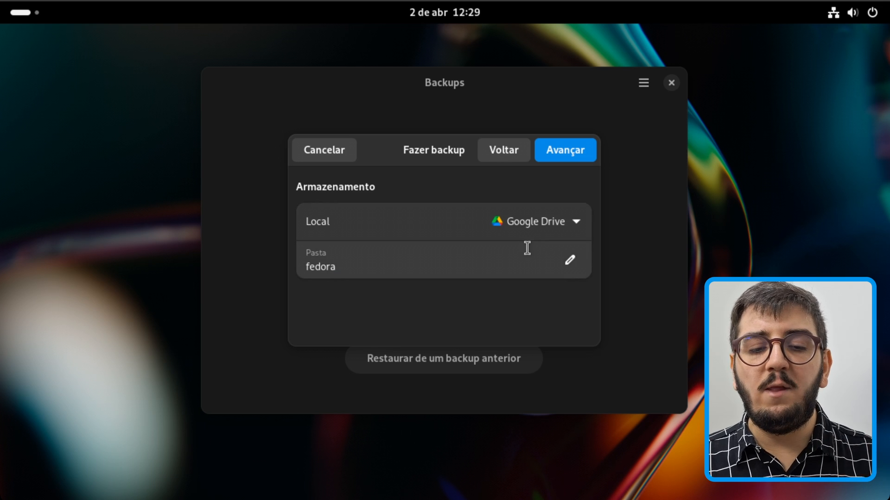
left_click(476, 258)
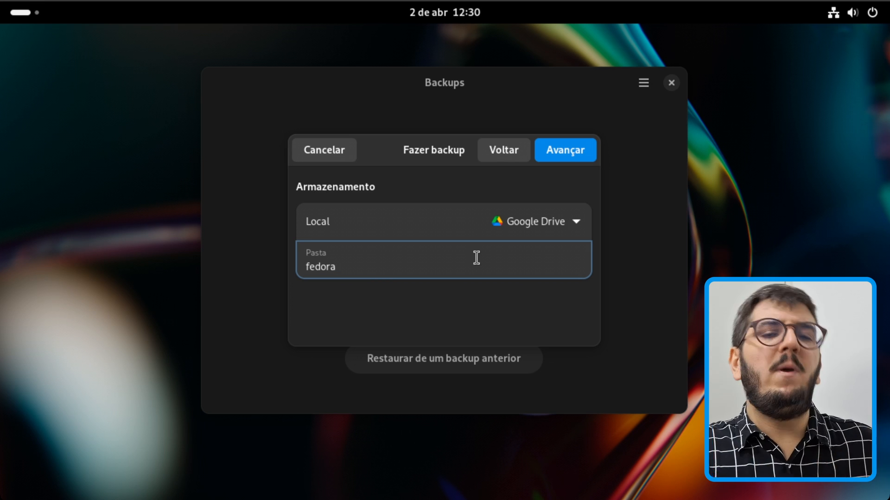
left_click(547, 220)
left_click(553, 325)
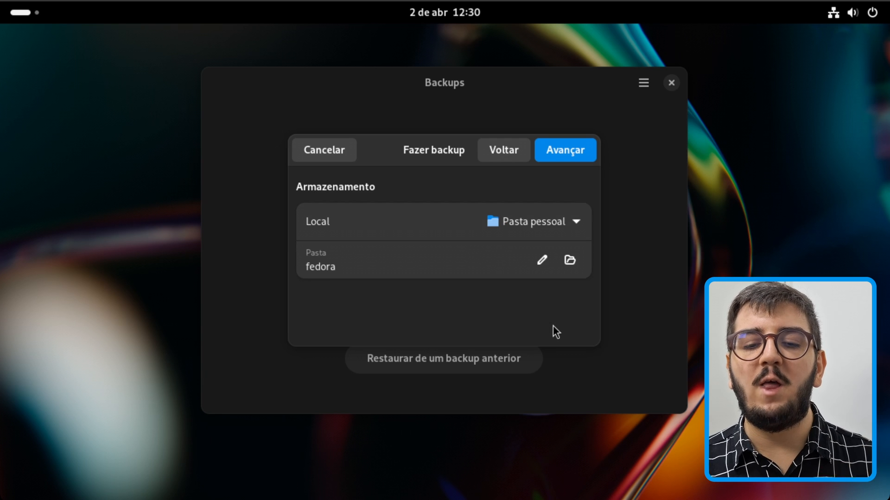
Change the name of the storage folder to Backup
left_click(537, 262)
key("BackSpace")
key("BackSpace")
key("BackSpace")
key("BackSpace")
key("BackSpace")
key("BackSpace")
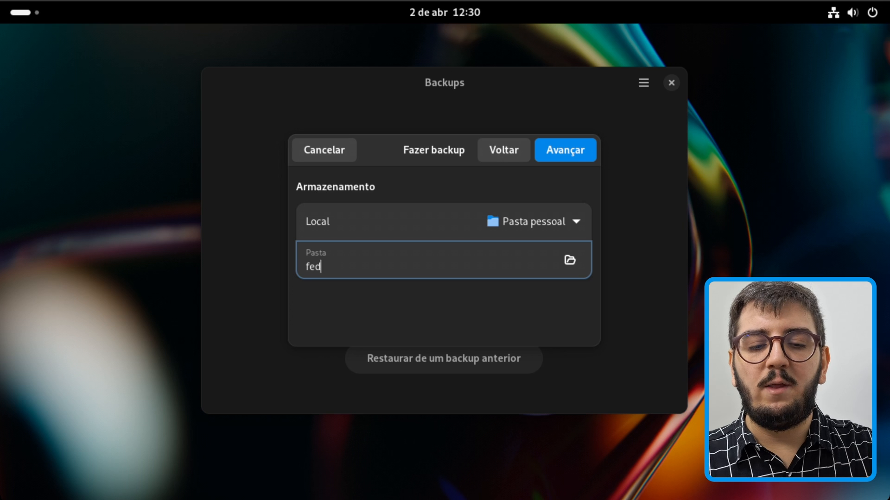
type("Backup")
key("Return")
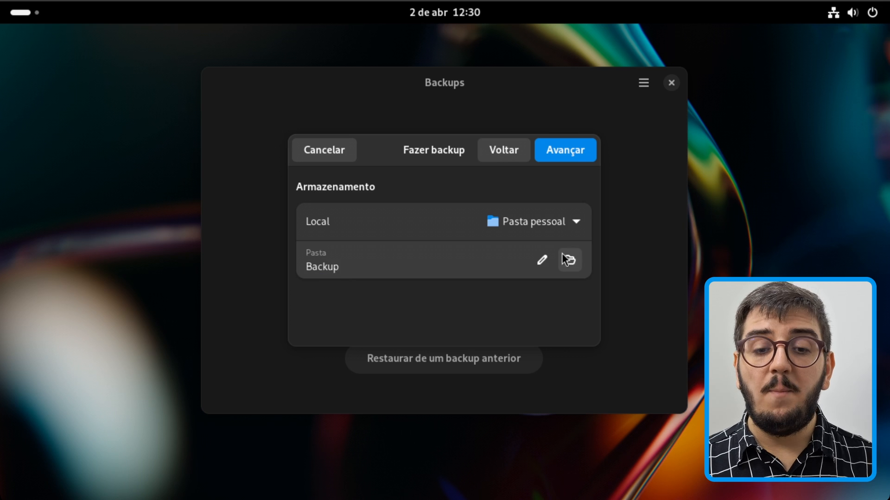
Choose the Documentos folder as the backup destination and proceed with the backup setup
left_click(562, 255)
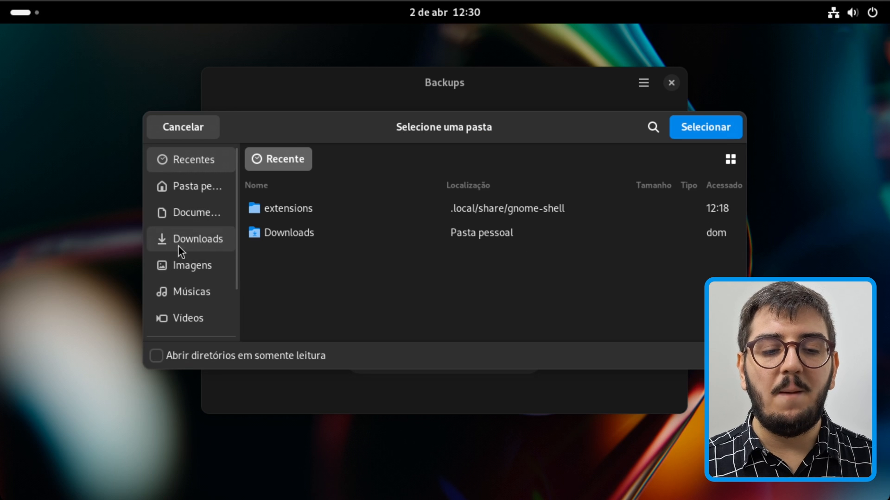
left_click(191, 216)
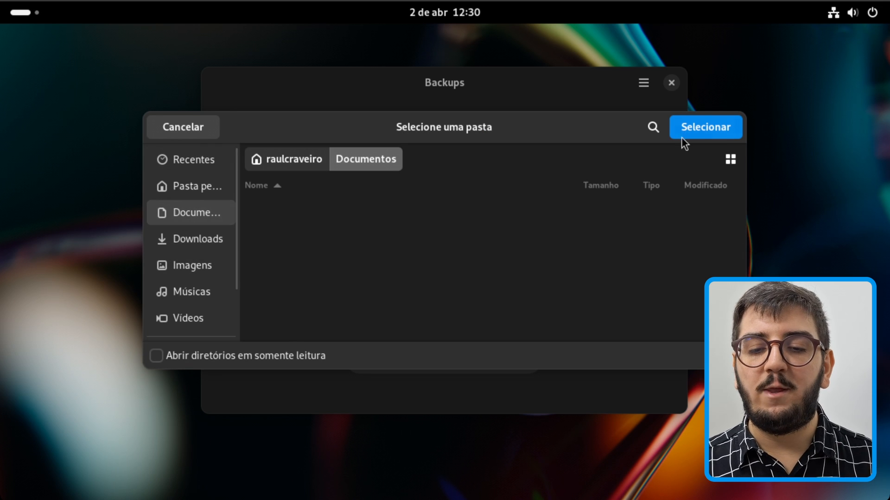
left_click(700, 126)
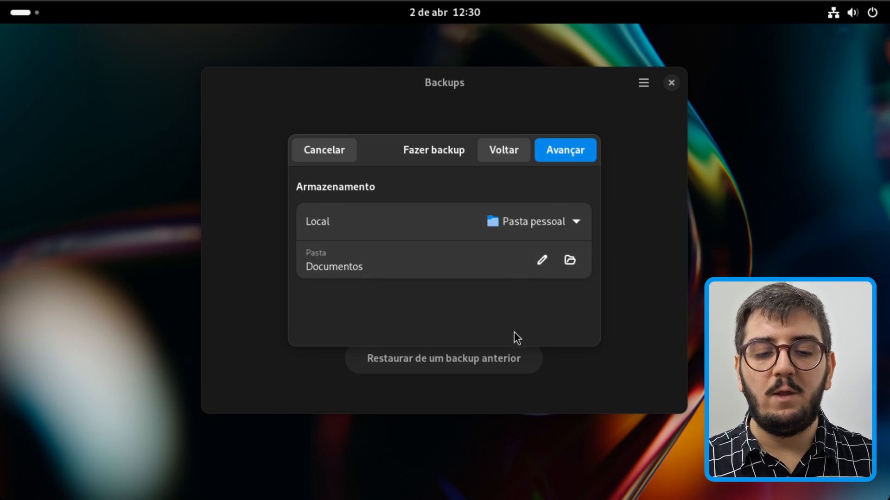
left_click(563, 154)
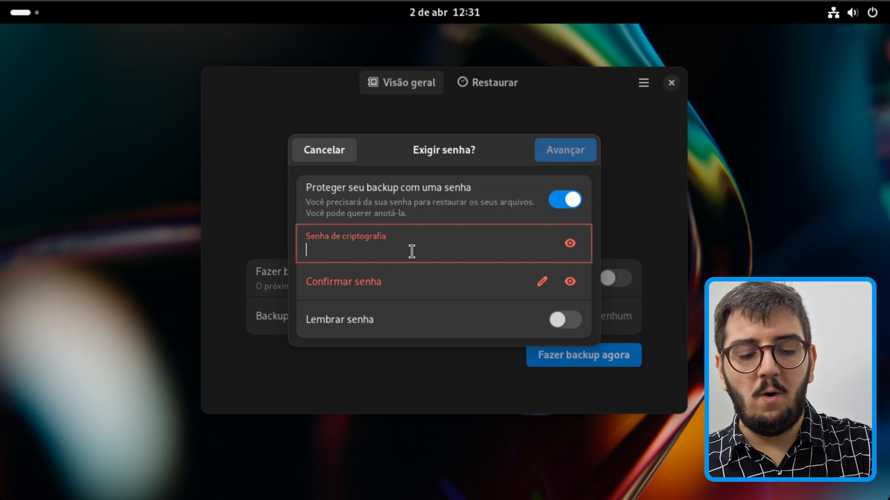
Enter and confirm the encryption password for the backup, start the backup and expand its progress details
type("aaa")
left_click(405, 291)
type("aaa")
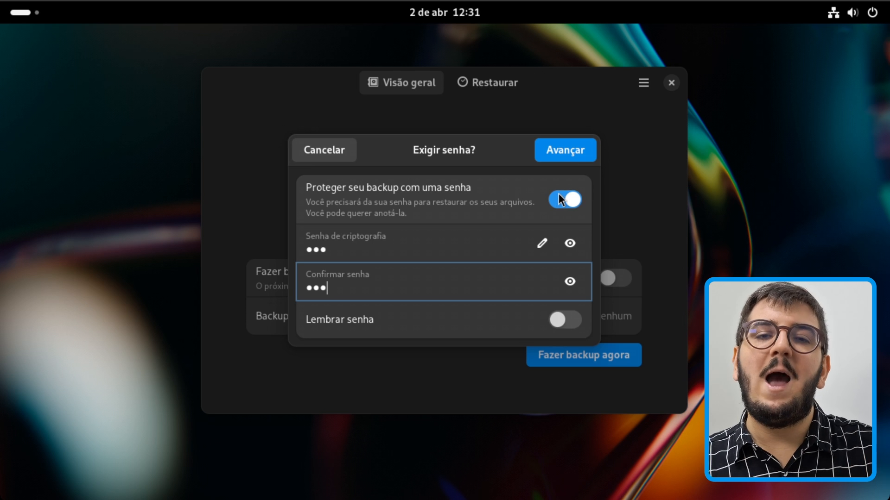
left_click(585, 176)
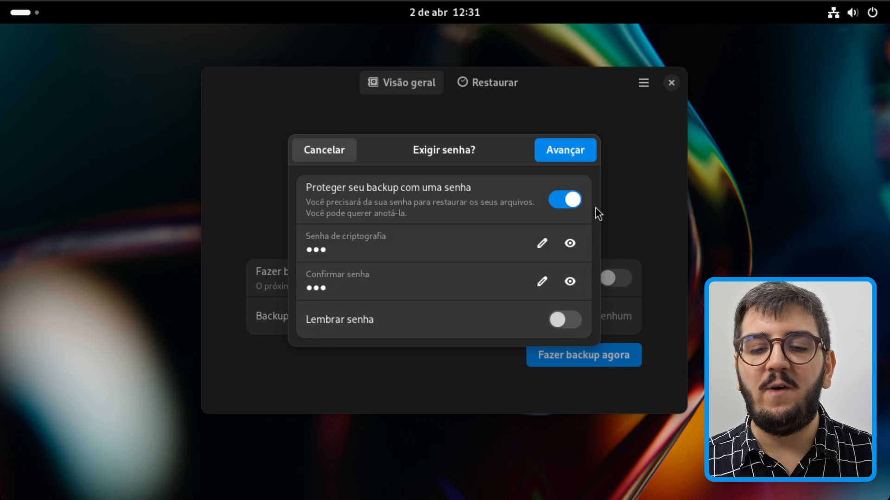
left_click(584, 149)
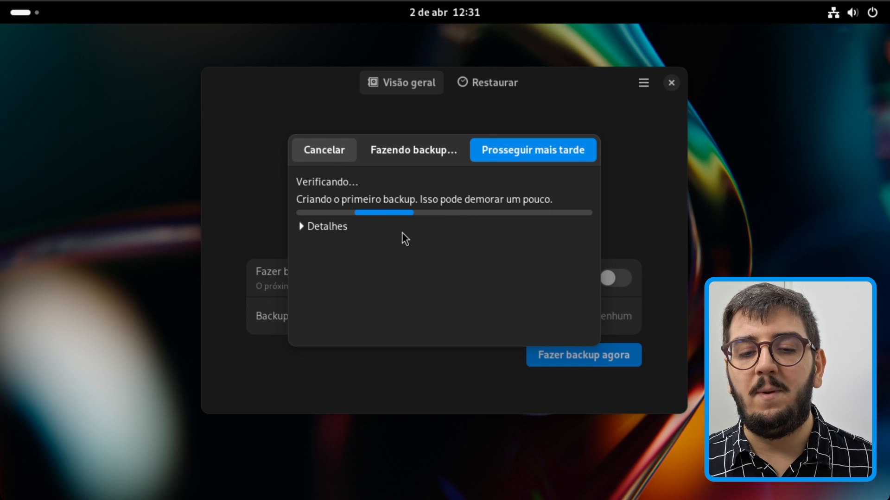
left_click(326, 226)
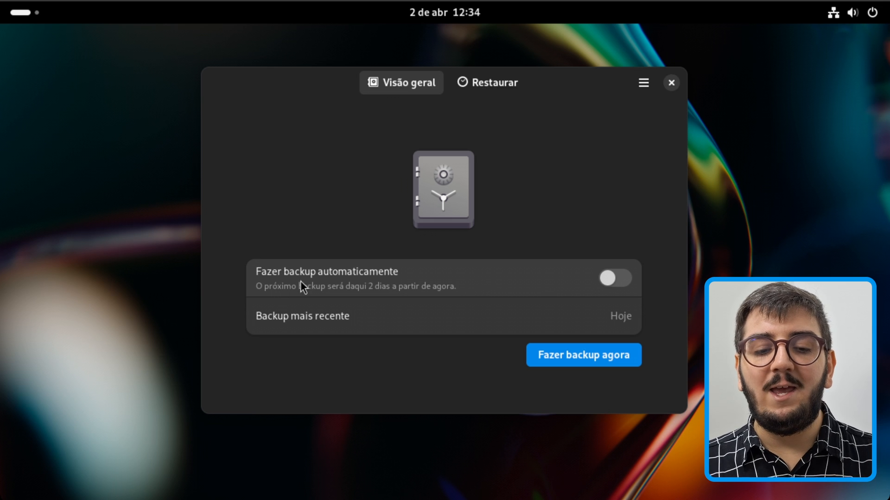
Turn on automatic backups
left_click(613, 278)
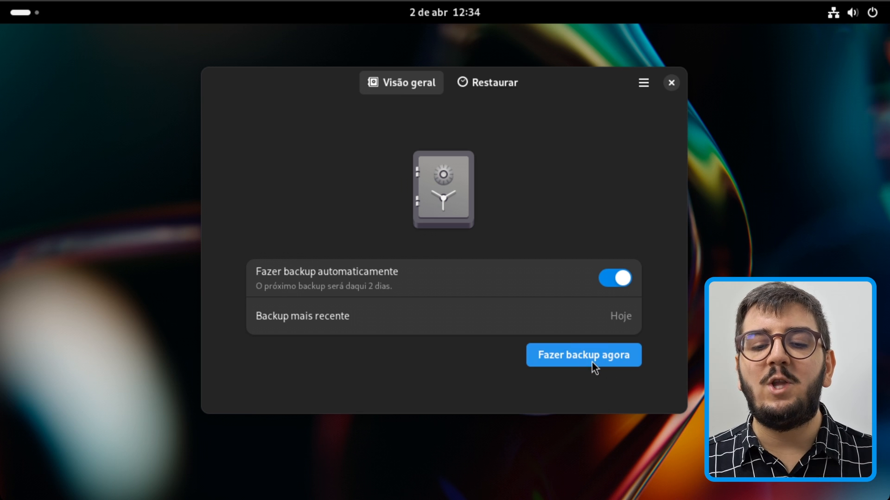
Examine the restorable files of the 02/04/2024 backup, selecting the snap, Área de trabalho, Imagens and Modelos folders one after another
left_click(505, 82)
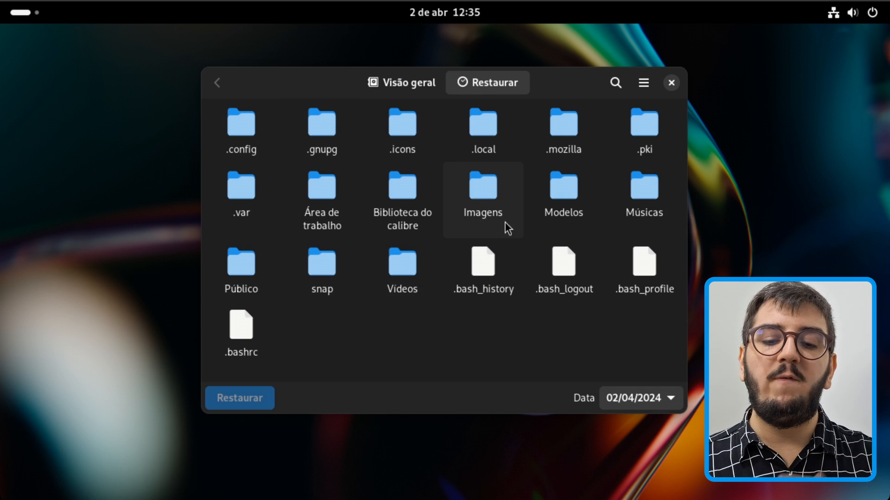
left_click(320, 271)
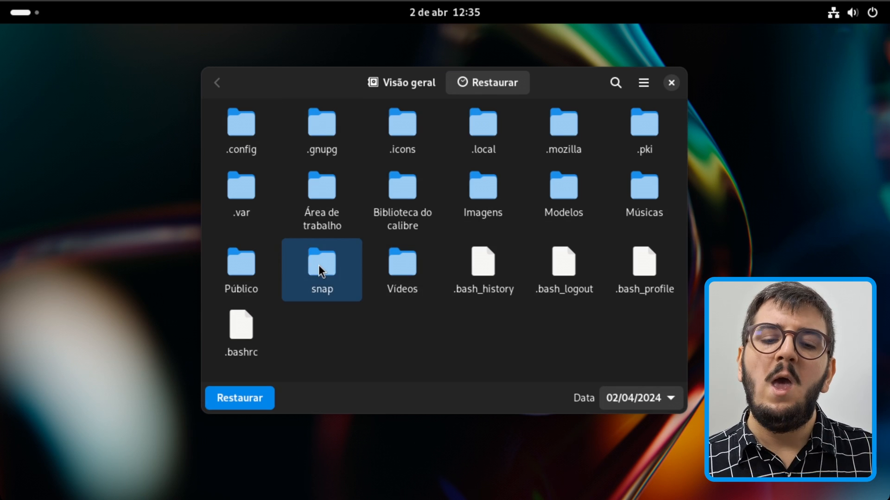
left_click(319, 197)
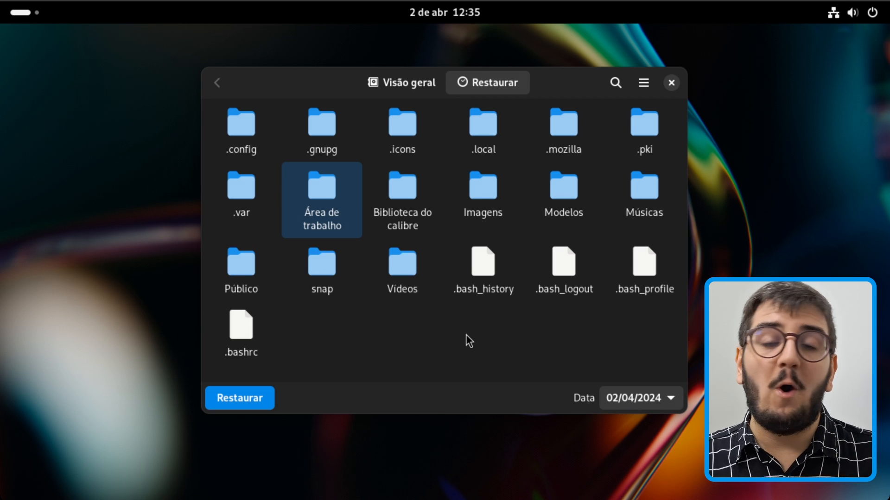
left_click(489, 193)
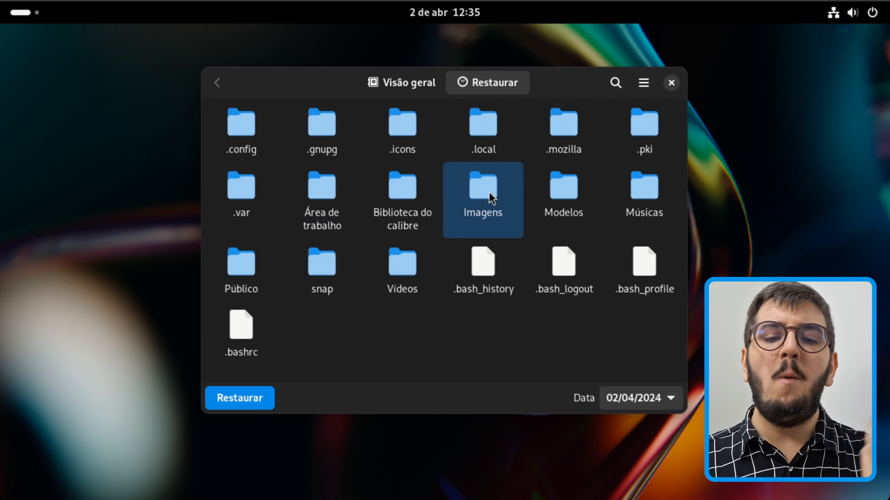
left_click(564, 185)
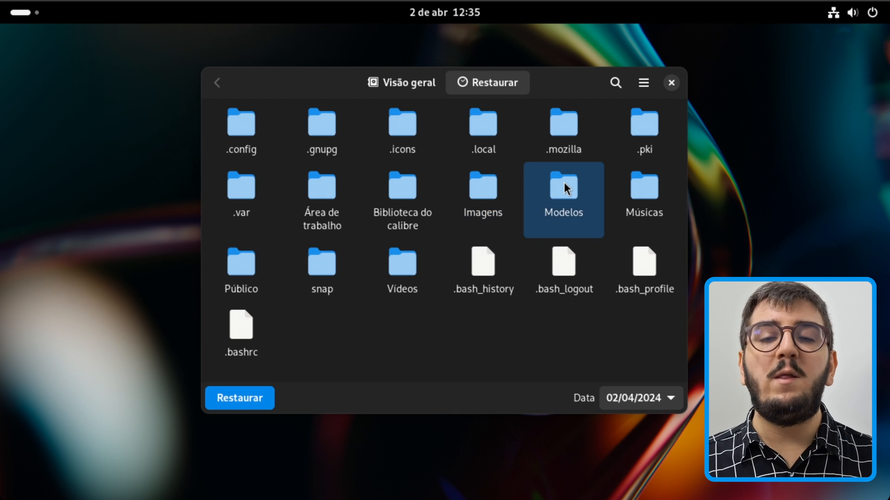
Open the backup preferences and examine the available storage locations and the automatic backup frequency choices
left_click(389, 82)
left_click(643, 84)
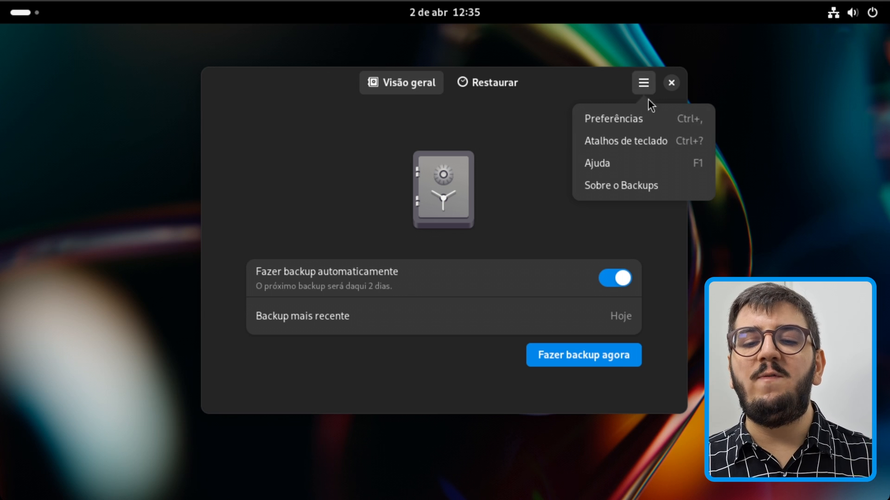
left_click(647, 114)
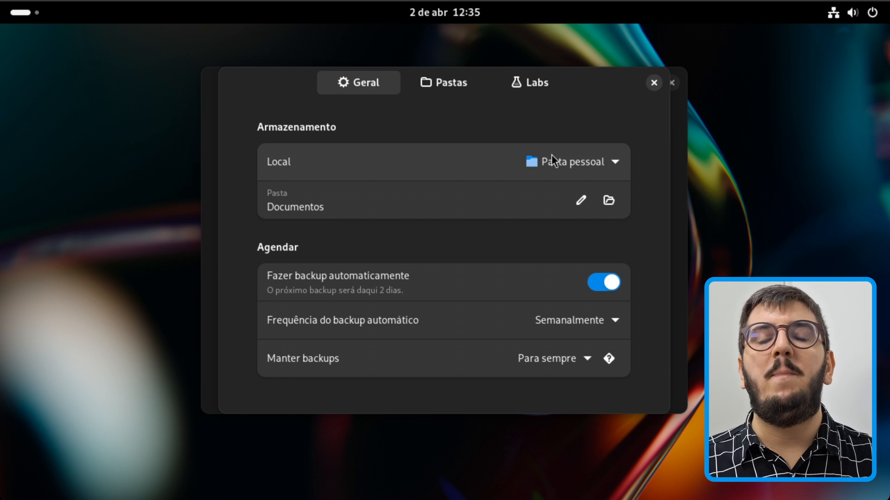
left_click(584, 161)
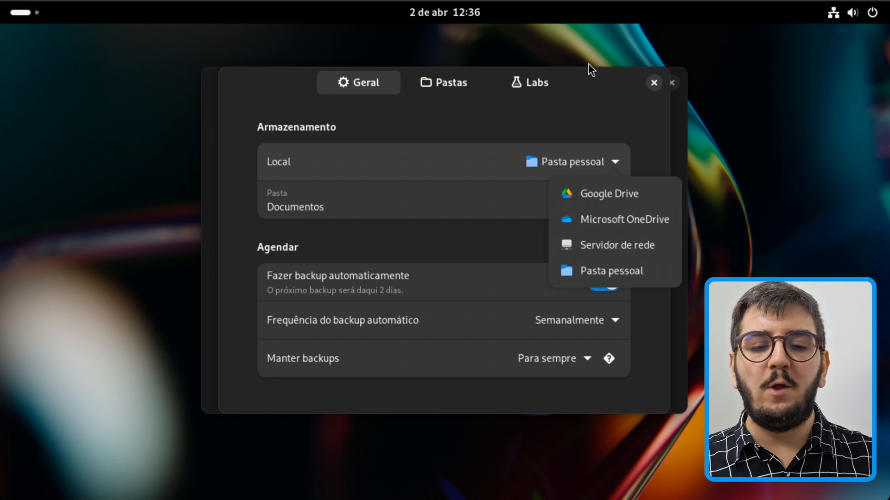
left_click(574, 98)
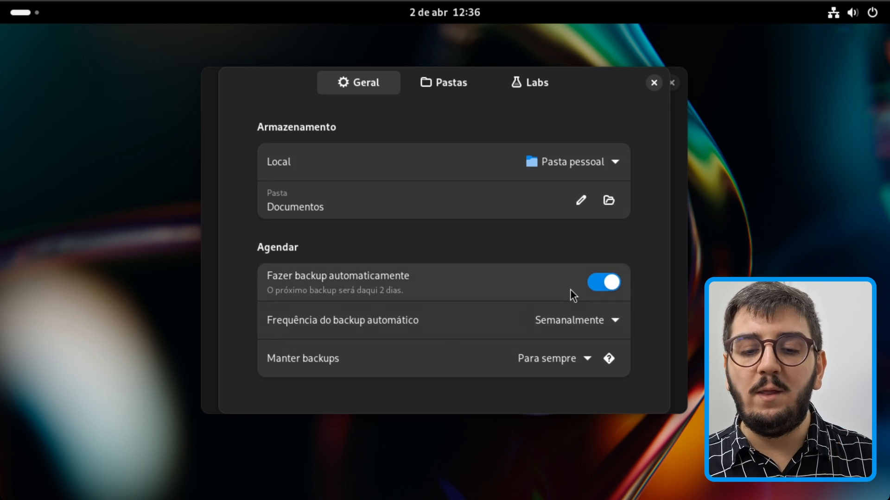
left_click(574, 321)
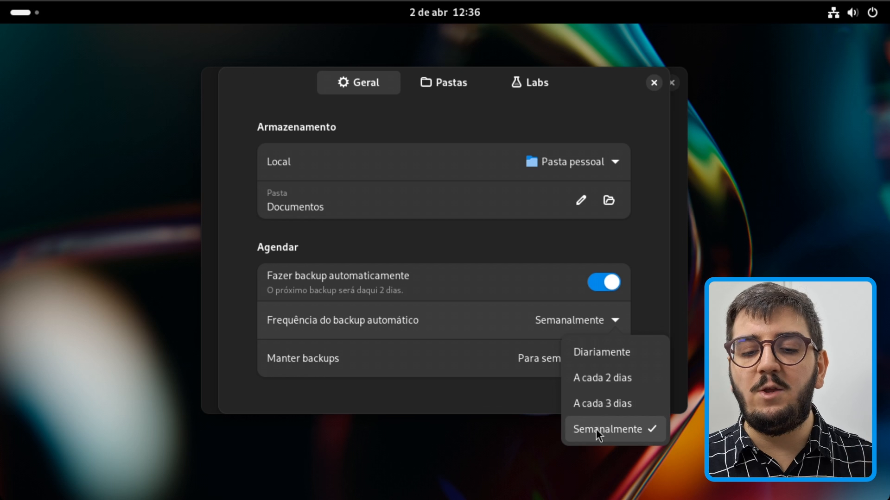
left_click(470, 246)
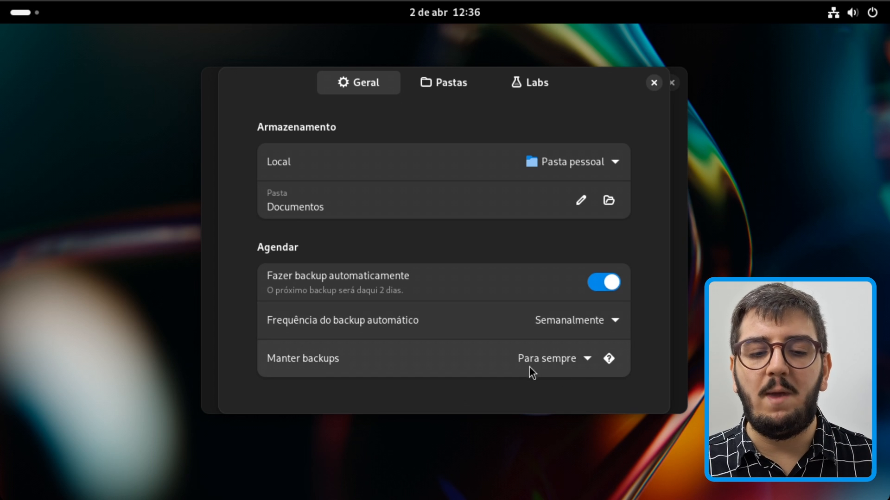
Set the backup retention (Manter backups) to "Pelo menos três meses"
left_click(555, 357)
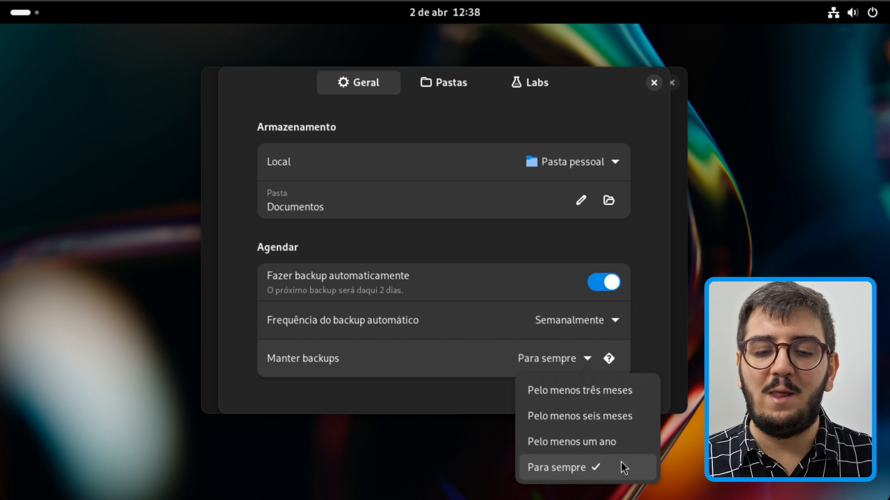
left_click(560, 393)
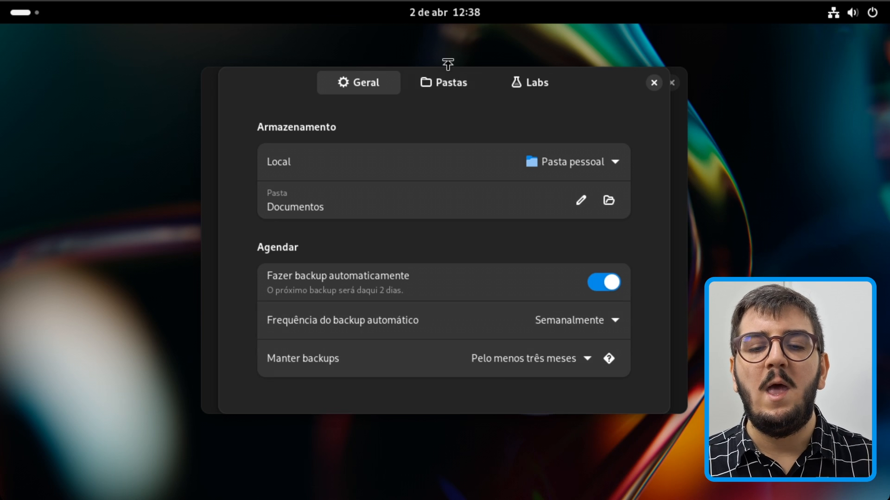
Examine the preferences for folders to back up and ignore, followed by the experimental Labs settings
left_click(447, 76)
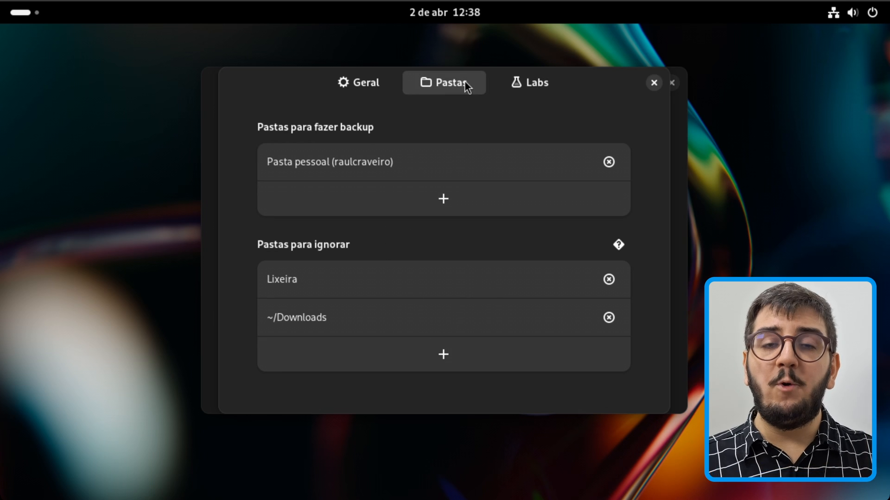
left_click(512, 85)
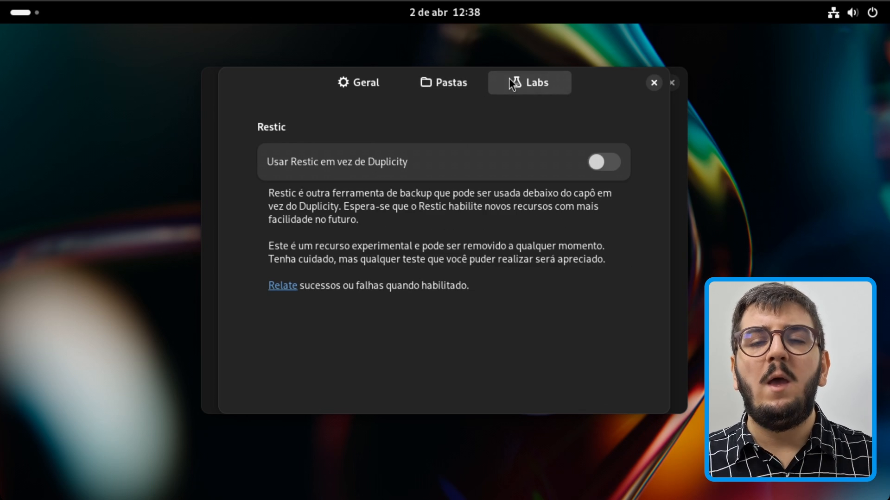